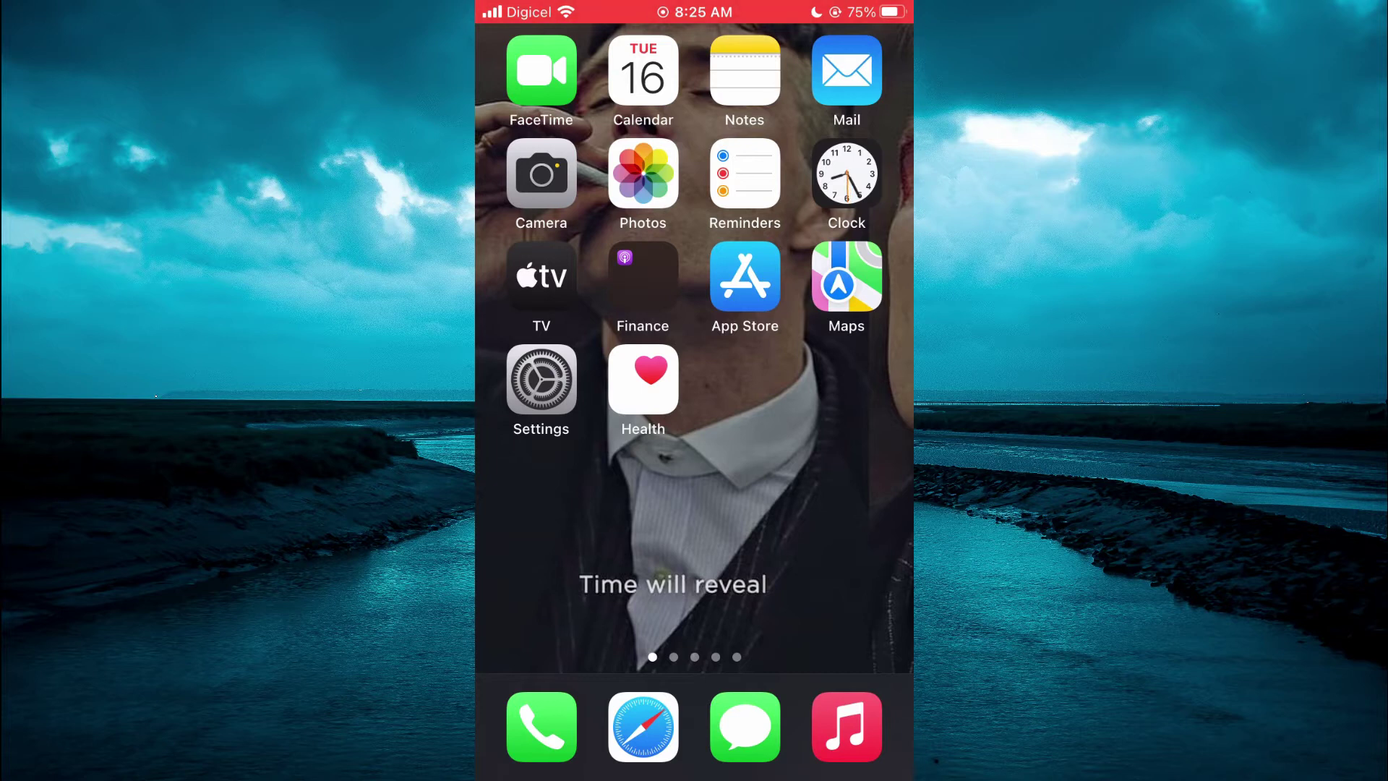
Go into Settings and reach the Messages settings page.
{"action": "left_click", "coordinate": [541, 380]}
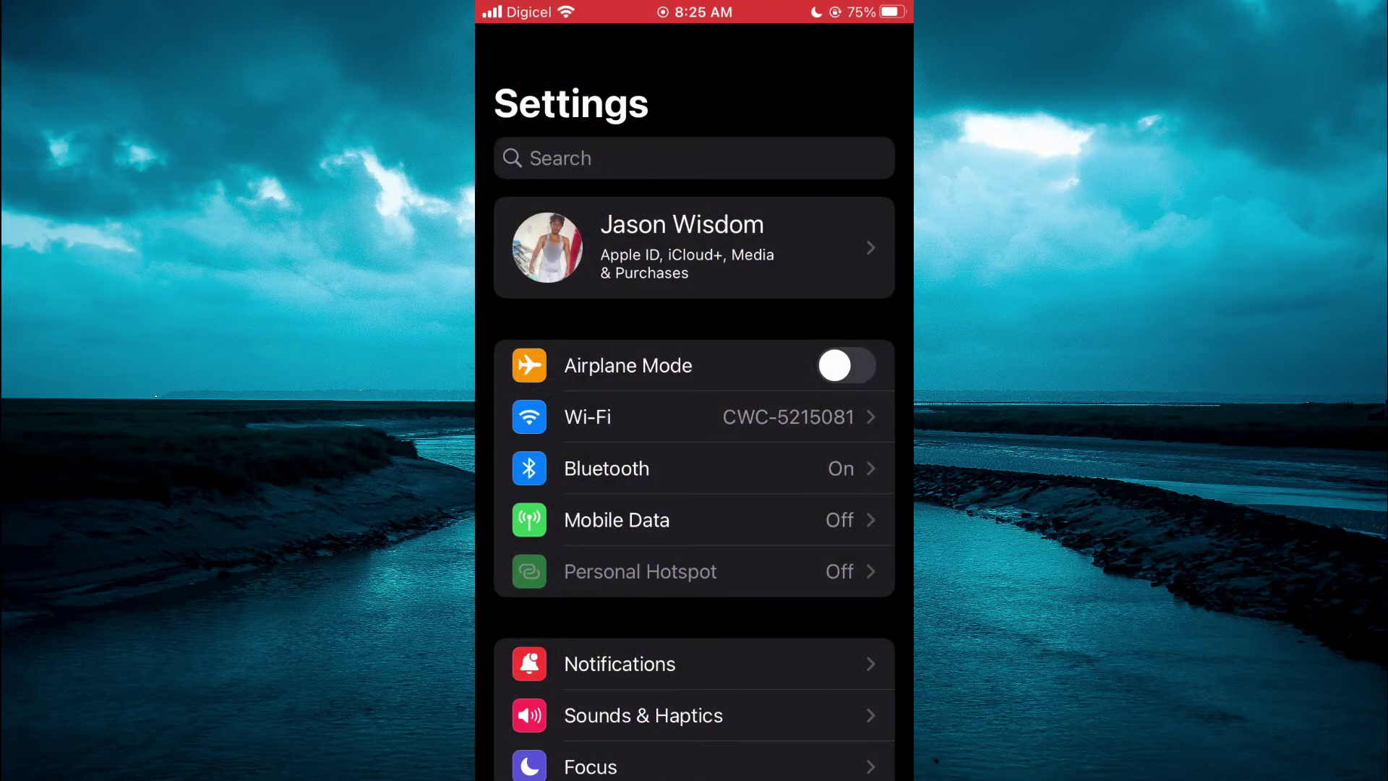
{"action": "scroll", "coordinate": [695, 434], "scroll_direction": "down", "scroll_amount": 10}
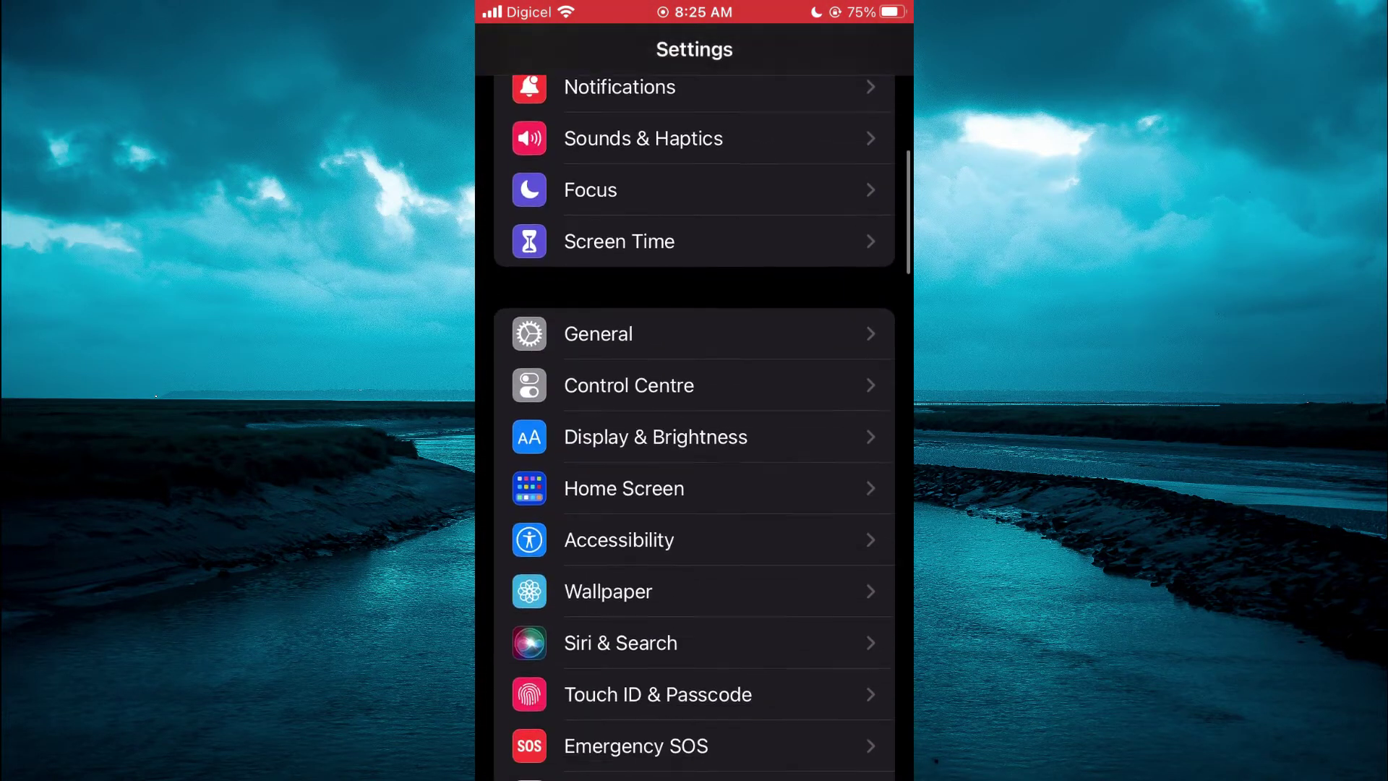
{"action": "scroll", "coordinate": [694, 434], "scroll_direction": "down", "scroll_amount": 10}
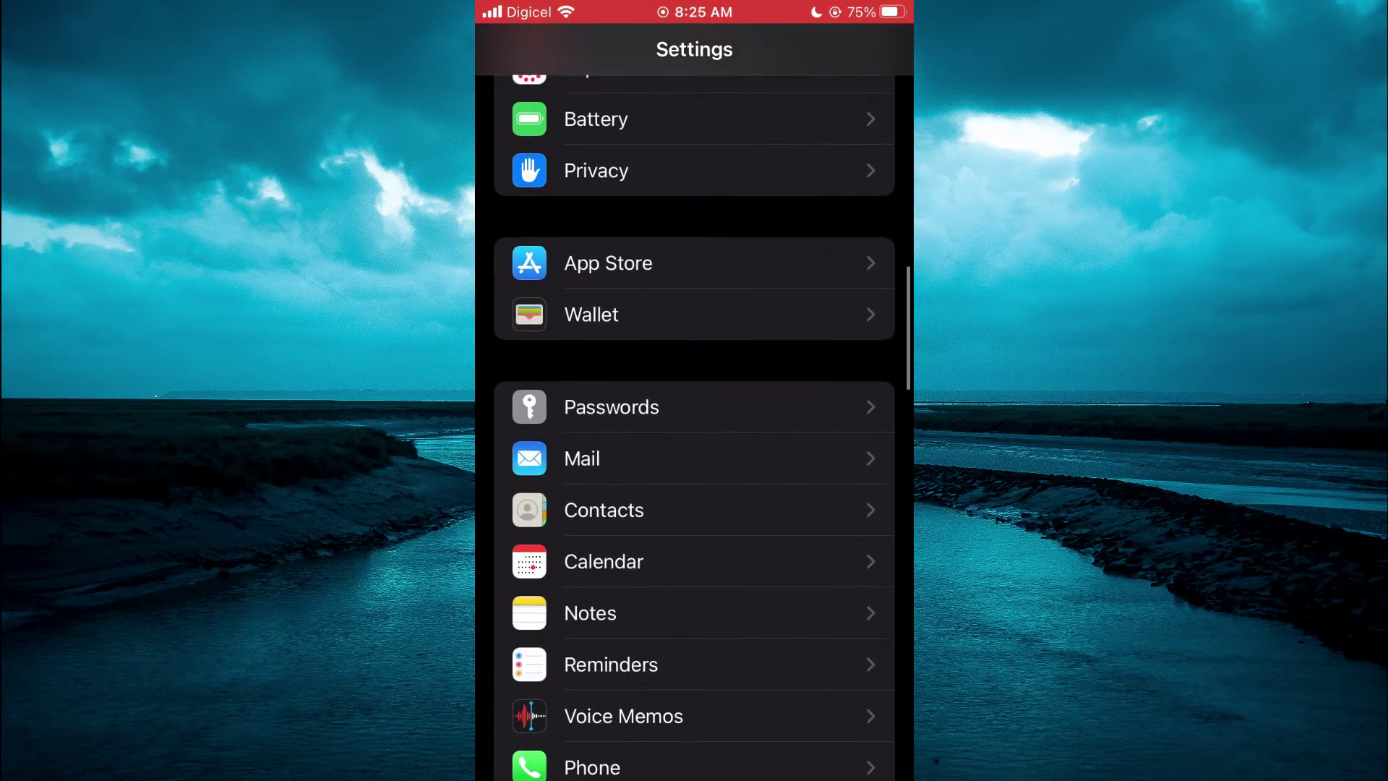
{"action": "left_click", "coordinate": [609, 564]}
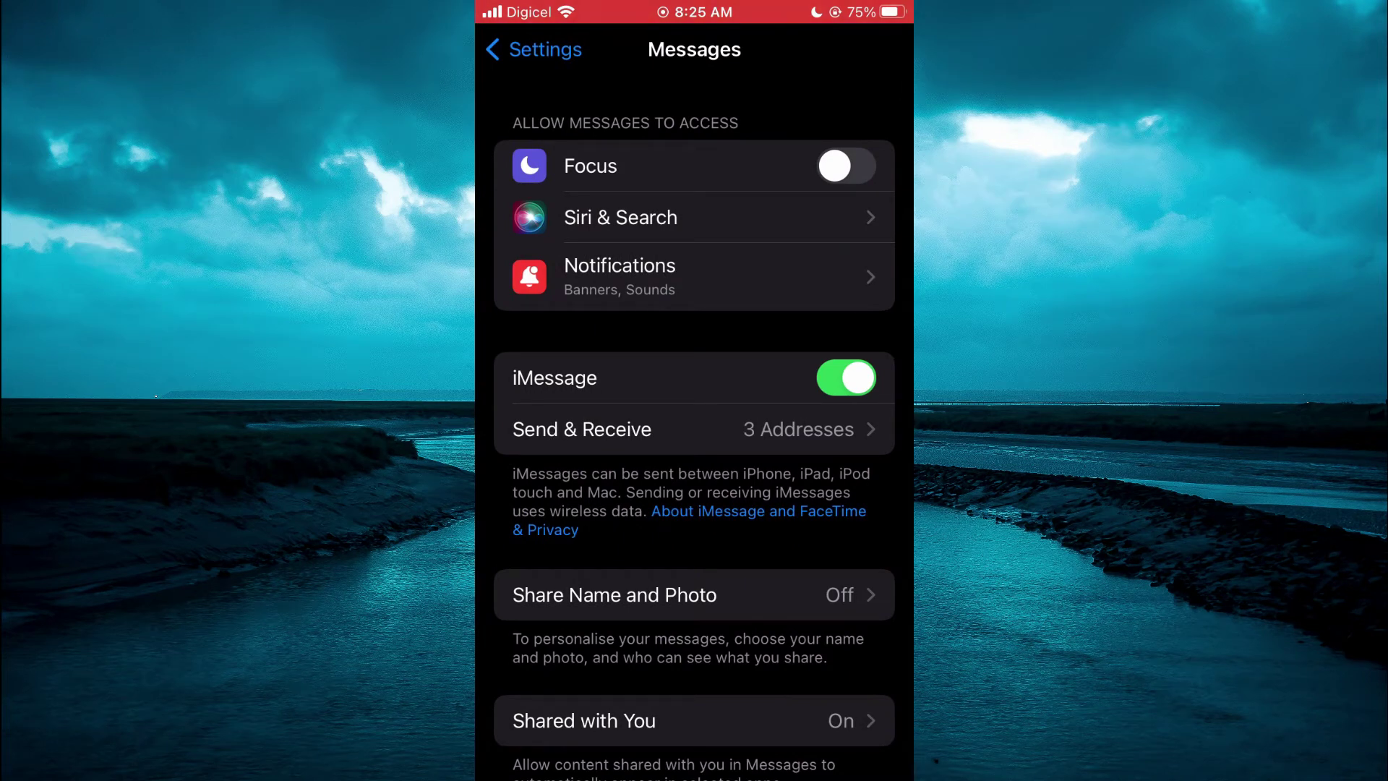
Start Share Name and Photo setup and proceed to Choose Name and Photo.
{"action": "left_click", "coordinate": [614, 594]}
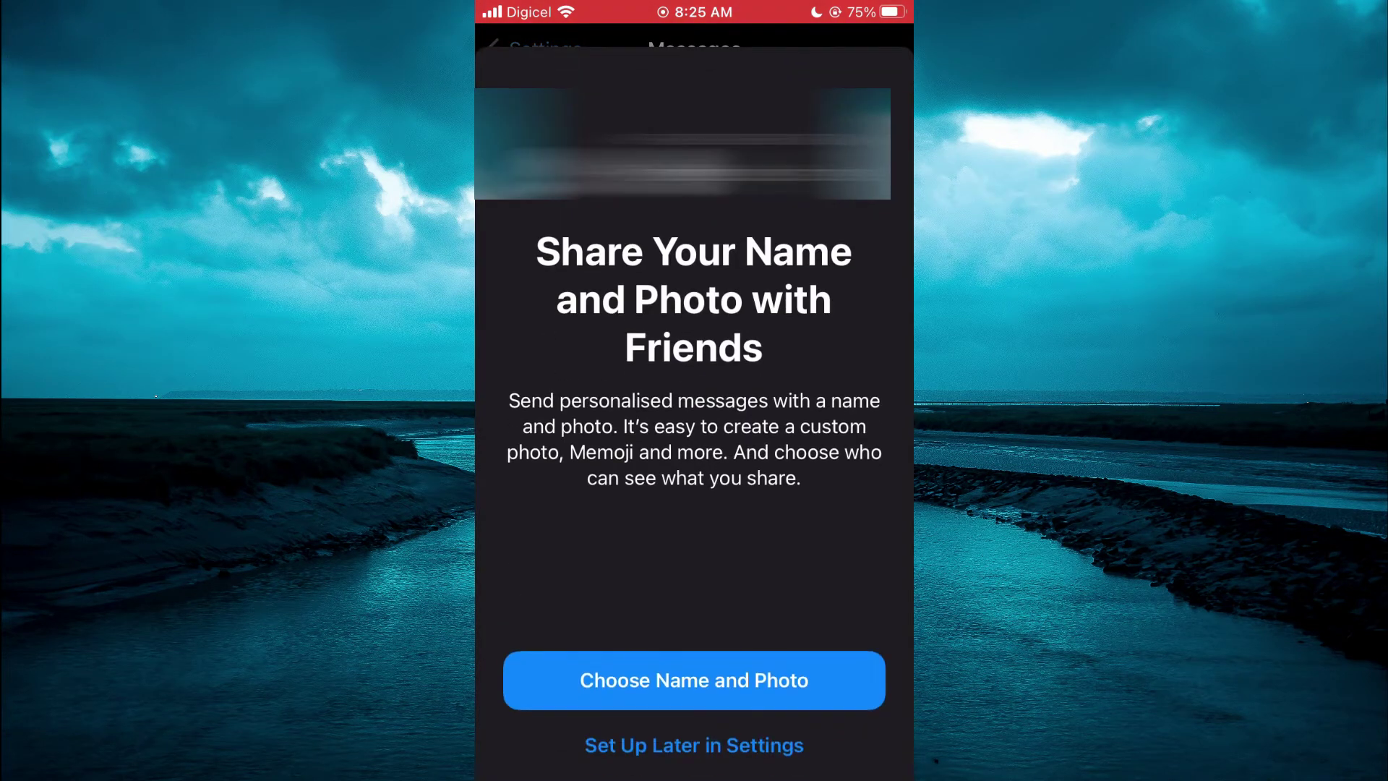
{"action": "left_click", "coordinate": [694, 681]}
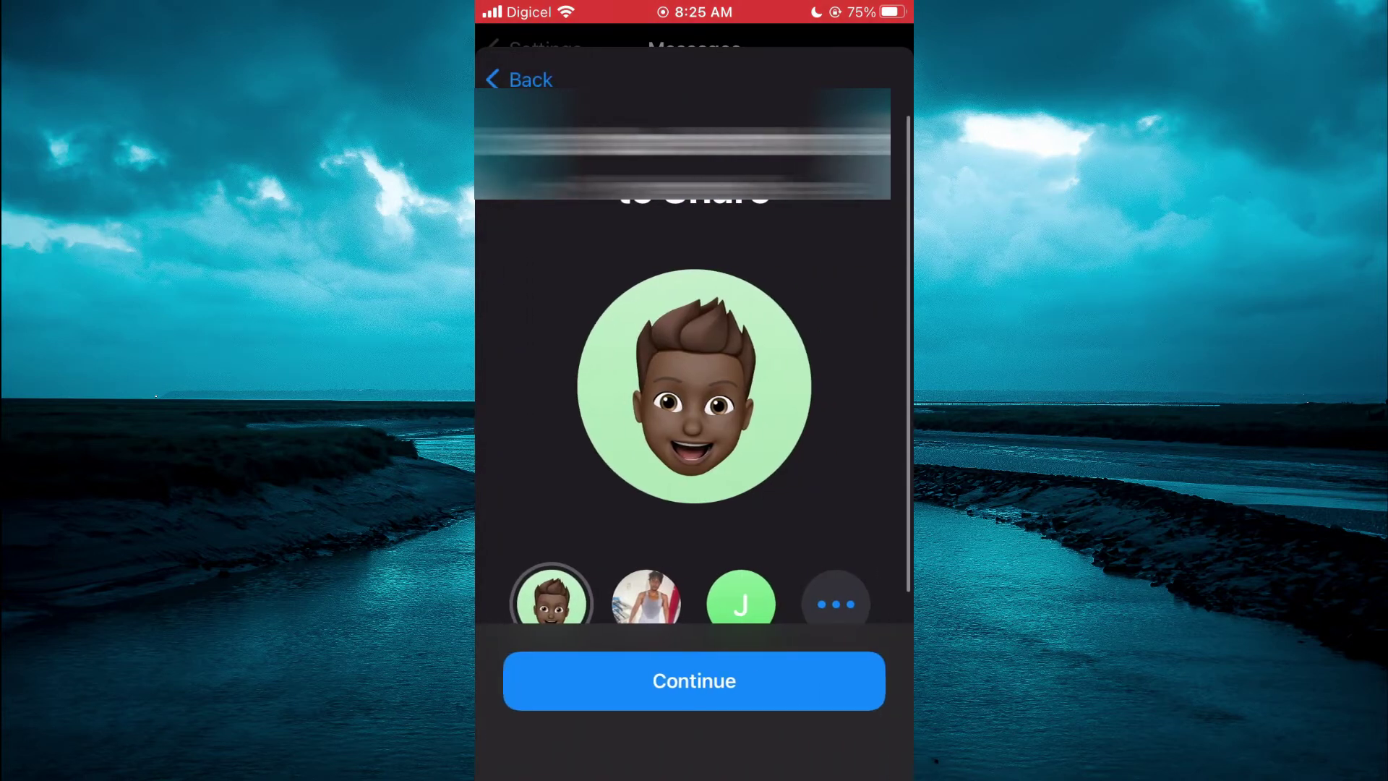
{"action": "scroll", "coordinate": [694, 358], "scroll_direction": "up", "scroll_amount": 2}
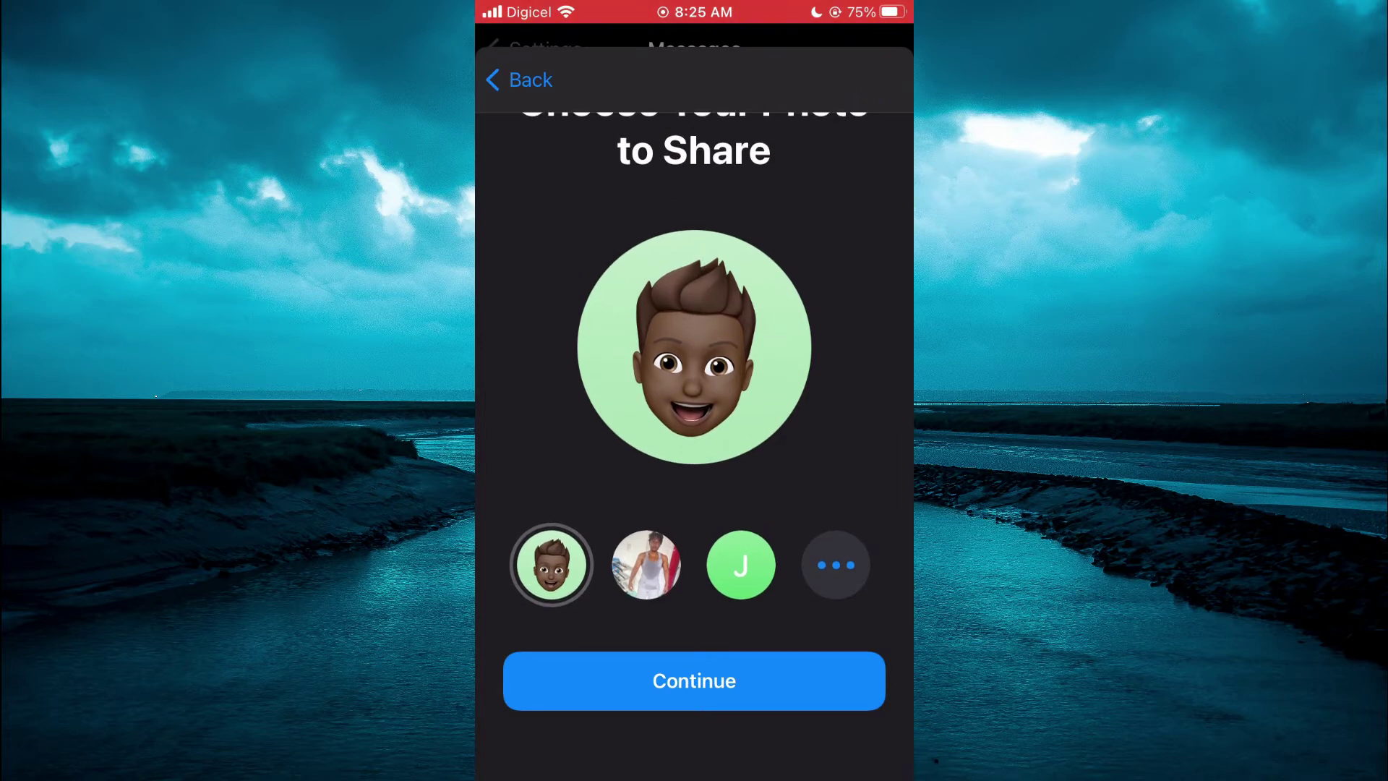
Keep the Memoji as the shared photo and confirm the green background colour.
{"action": "left_click", "coordinate": [695, 680]}
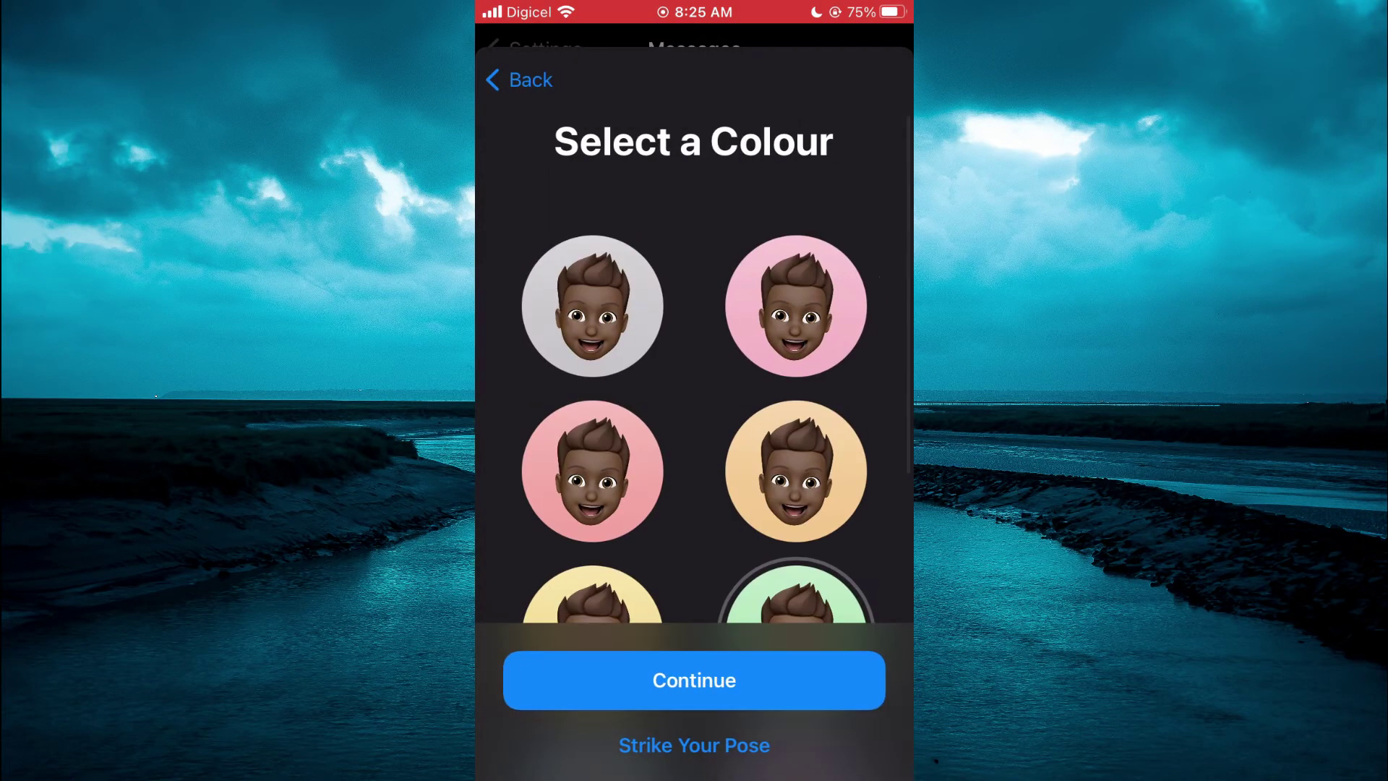
{"action": "scroll", "coordinate": [694, 434], "scroll_direction": "down", "scroll_amount": 5}
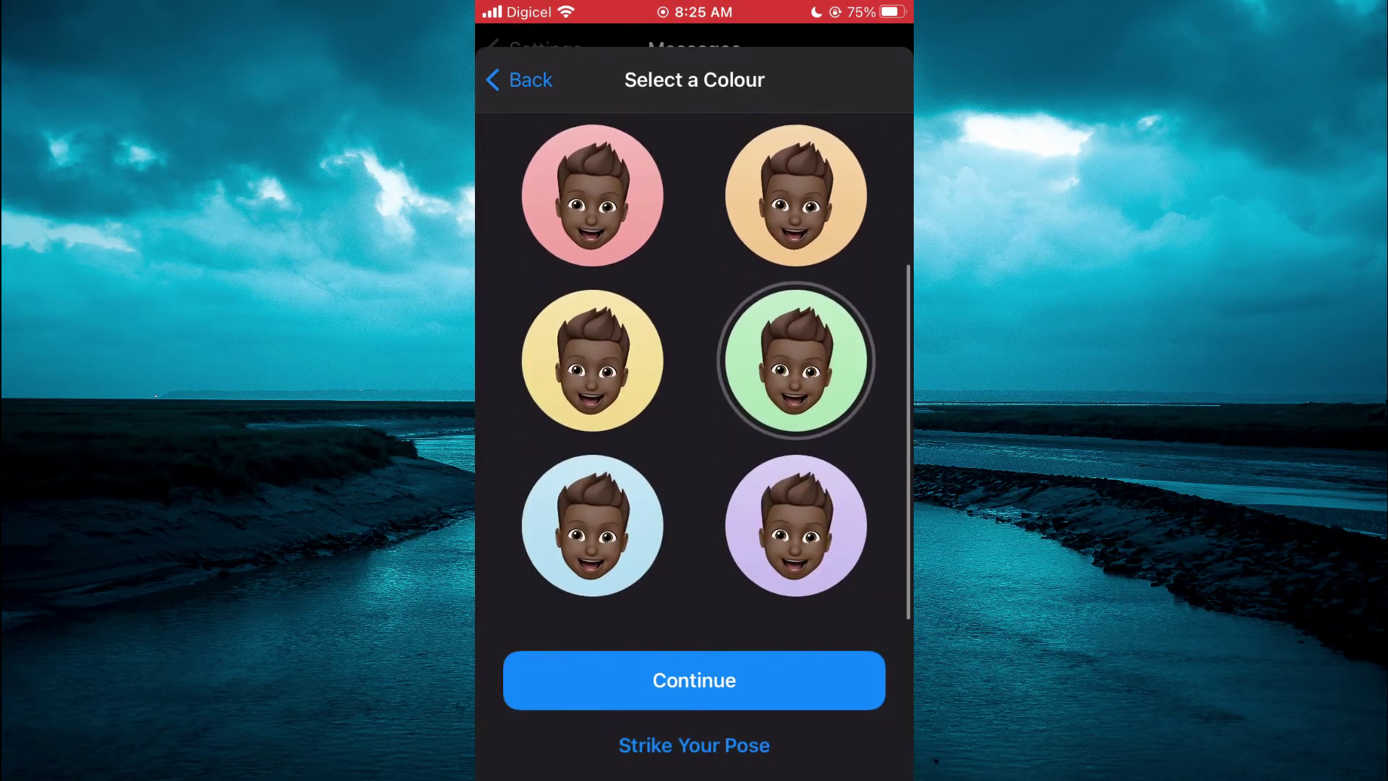
{"action": "scroll", "coordinate": [695, 434], "scroll_direction": "up", "scroll_amount": 3}
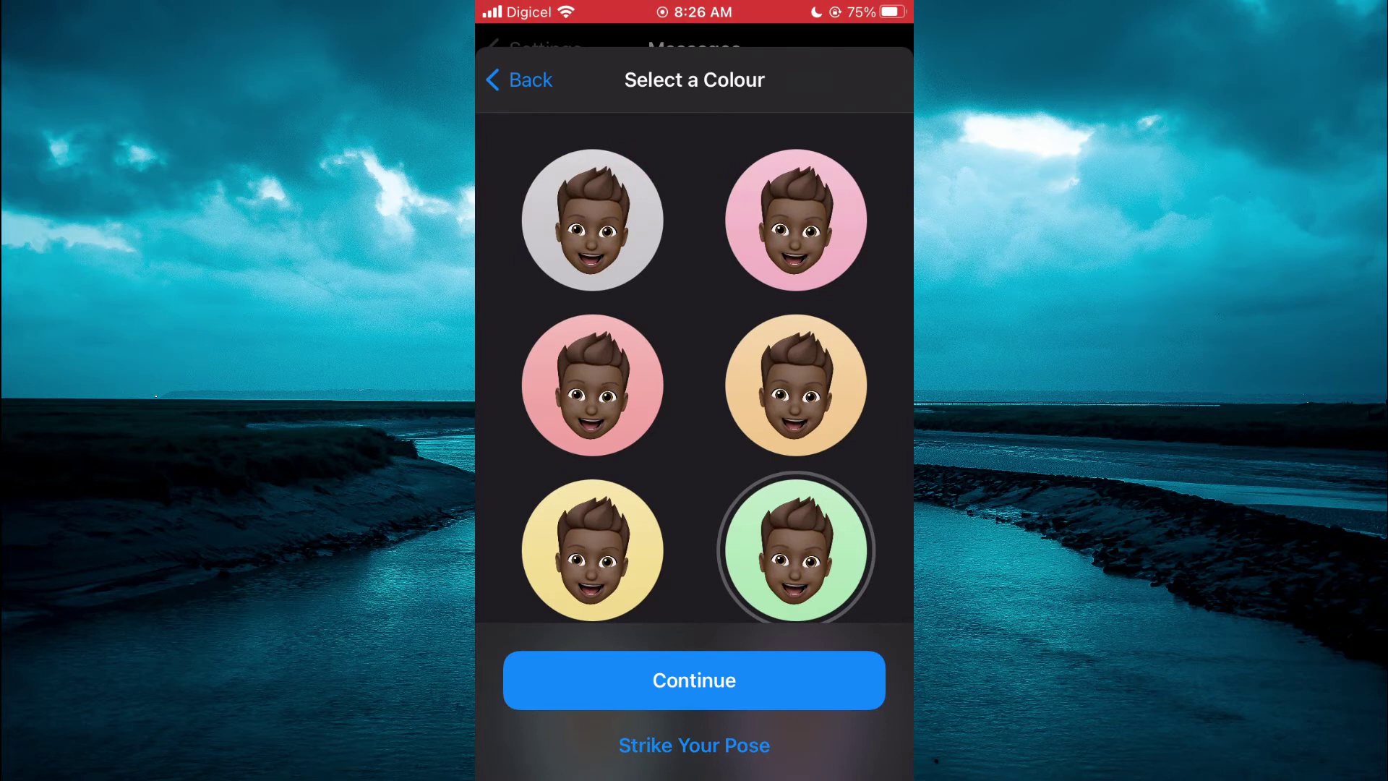
{"action": "left_click", "coordinate": [695, 680]}
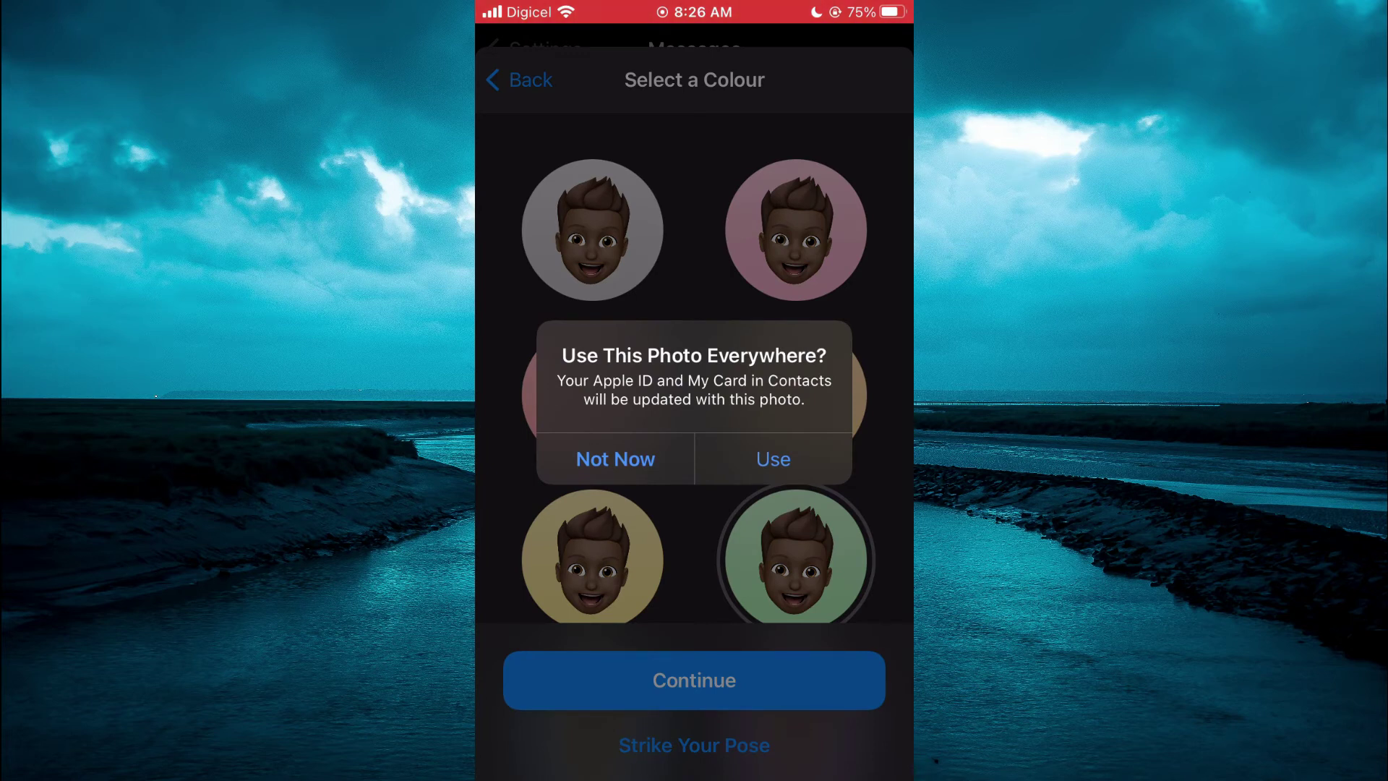
Use the green Memoji for Apple ID and contacts, finish setup, and dismiss the password prompt.
{"action": "left_click", "coordinate": [774, 459]}
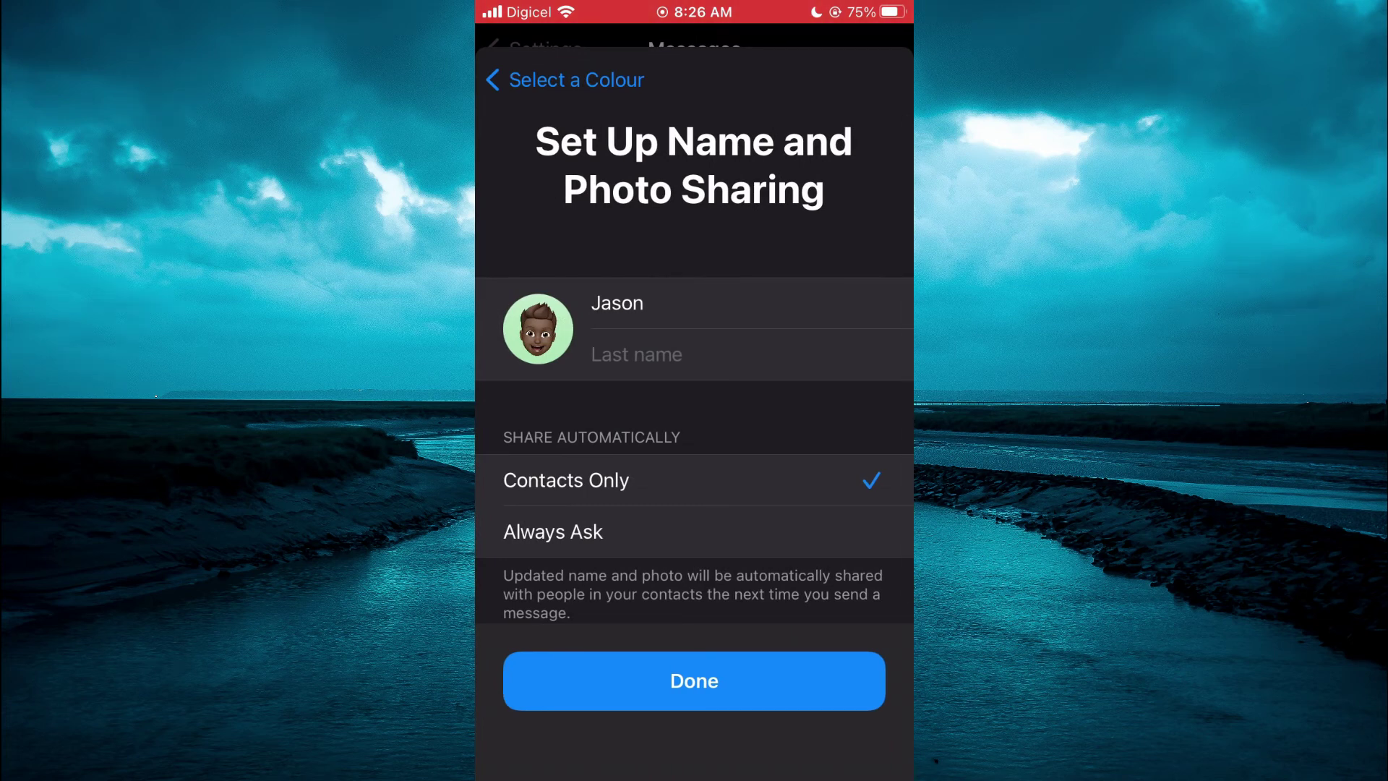
{"action": "left_click", "coordinate": [769, 459]}
{"action": "left_click", "coordinate": [694, 680]}
Return to the main Settings list showing the green Memoji profile photo.
{"action": "left_click", "coordinate": [537, 49]}
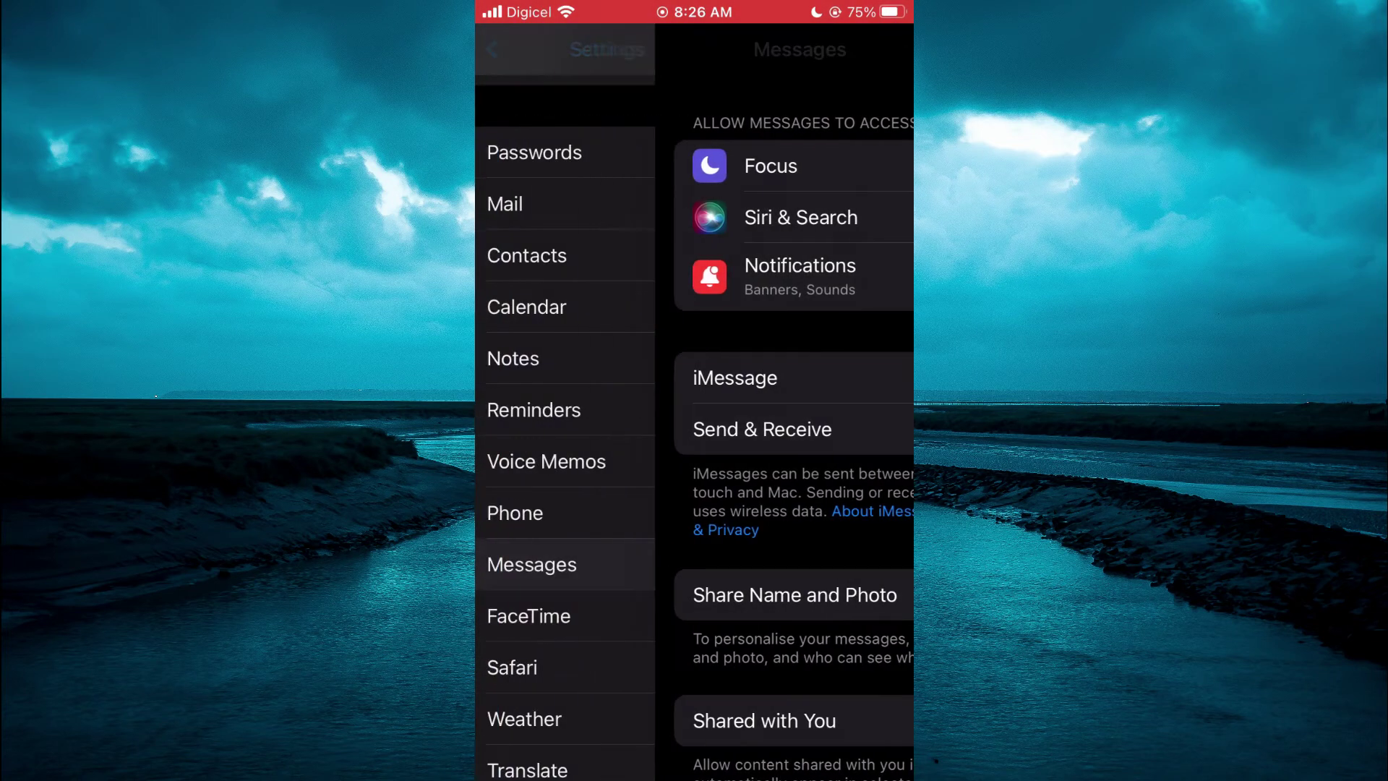
{"action": "scroll", "coordinate": [694, 435], "scroll_direction": "up", "scroll_amount": 10}
{"action": "scroll", "coordinate": [695, 434], "scroll_direction": "up", "scroll_amount": 6}
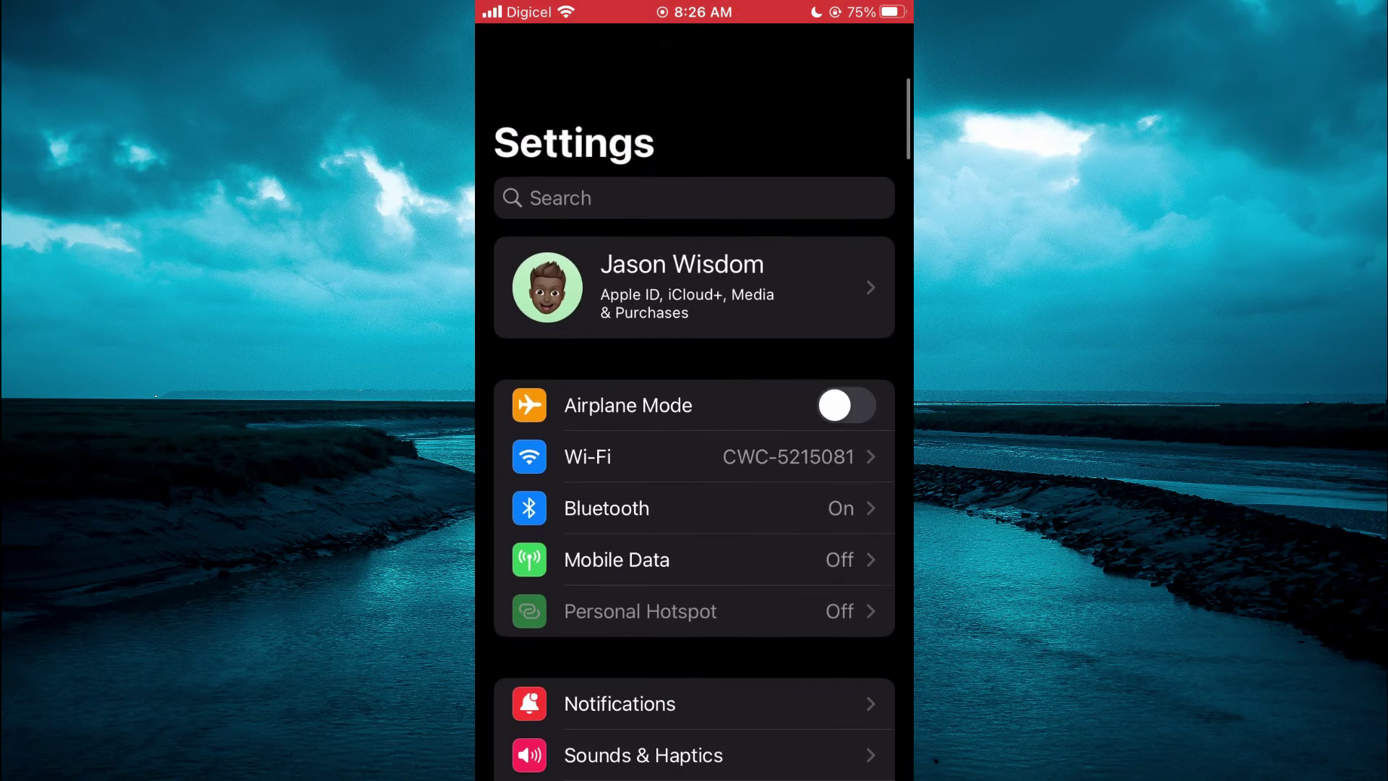